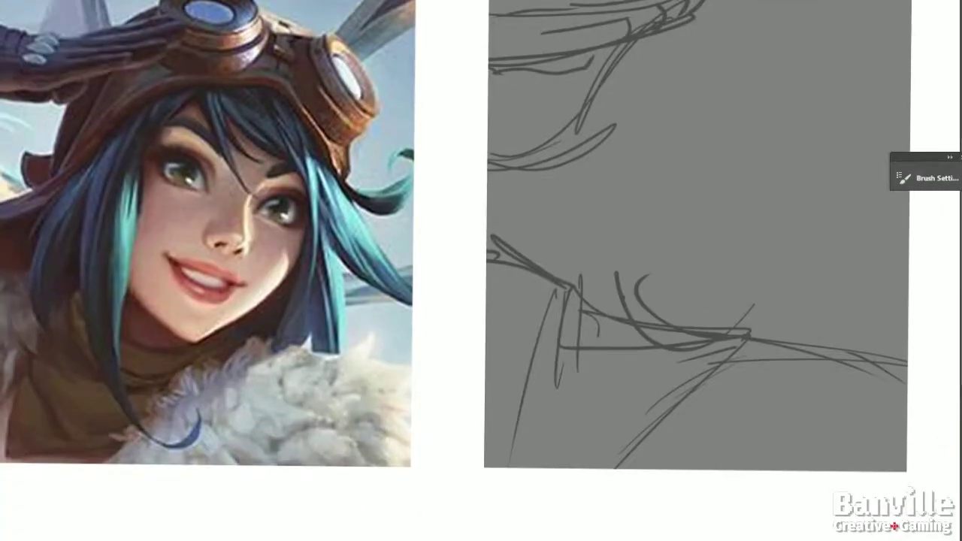
With a sketch brush, rough in the head circle, jaw curve and a goggle lens on top
{"action": "right_click", "coordinate": [797, 235]}
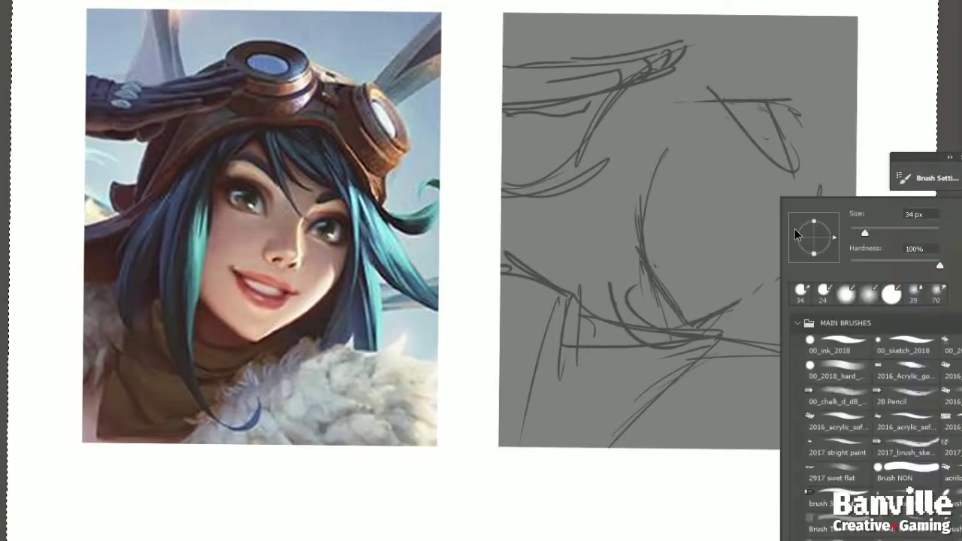
{"action": "left_click_drag", "start_coordinate": [595, 120], "coordinate": [512, 203]}
{"action": "left_click_drag", "start_coordinate": [700, 68], "coordinate": [662, 244]}
{"action": "left_click_drag", "start_coordinate": [587, 195], "coordinate": [571, 316]}
{"action": "mouse_move", "coordinate": [639, 128]}
{"action": "left_mouse_down"}
{"action": "mouse_move", "coordinate": [624, 414]}
{"action": "mouse_move", "coordinate": [790, 200]}
{"action": "left_mouse_up"}
{"action": "left_click_drag", "start_coordinate": [669, 67], "coordinate": [763, 52]}
{"action": "left_click_drag", "start_coordinate": [557, 64], "coordinate": [731, 57]}
Sketch the goggle strap, second lens, and a hair curl and cheek curve on the right
{"action": "left_click_drag", "start_coordinate": [654, 91], "coordinate": [756, 75]}
{"action": "mouse_move", "coordinate": [631, 120]}
{"action": "left_mouse_down"}
{"action": "mouse_move", "coordinate": [752, 139]}
{"action": "mouse_move", "coordinate": [797, 196]}
{"action": "left_mouse_up"}
{"action": "left_click_drag", "start_coordinate": [797, 94], "coordinate": [830, 158]}
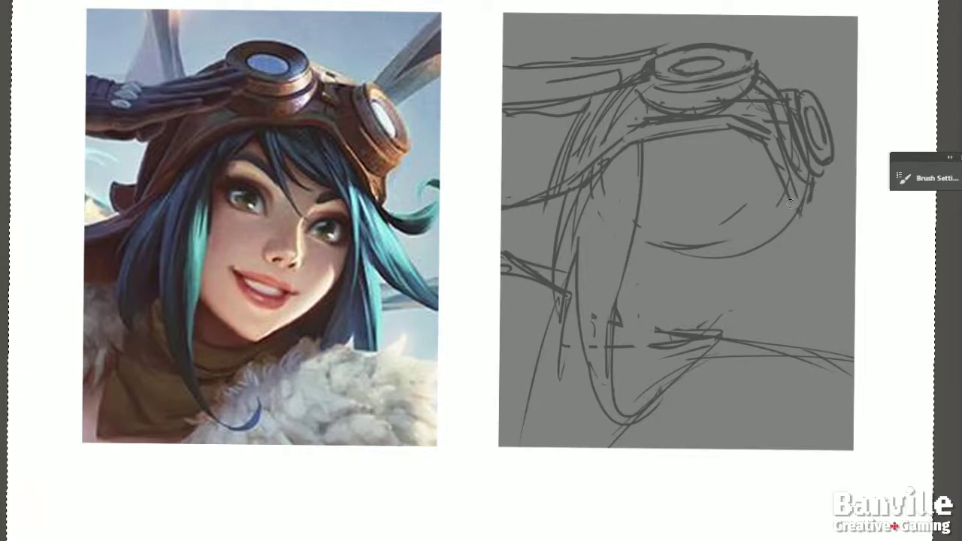
{"action": "left_click_drag", "start_coordinate": [790, 203], "coordinate": [853, 286]}
{"action": "left_click_drag", "start_coordinate": [789, 188], "coordinate": [752, 338]}
Sketch hair strands across the face, the chin line and the mouth below the nose
{"action": "left_click_drag", "start_coordinate": [718, 139], "coordinate": [779, 260]}
{"action": "left_click_drag", "start_coordinate": [586, 364], "coordinate": [697, 352]}
{"action": "left_click_drag", "start_coordinate": [613, 289], "coordinate": [680, 343]}
{"action": "left_click_drag", "start_coordinate": [680, 338], "coordinate": [767, 244]}
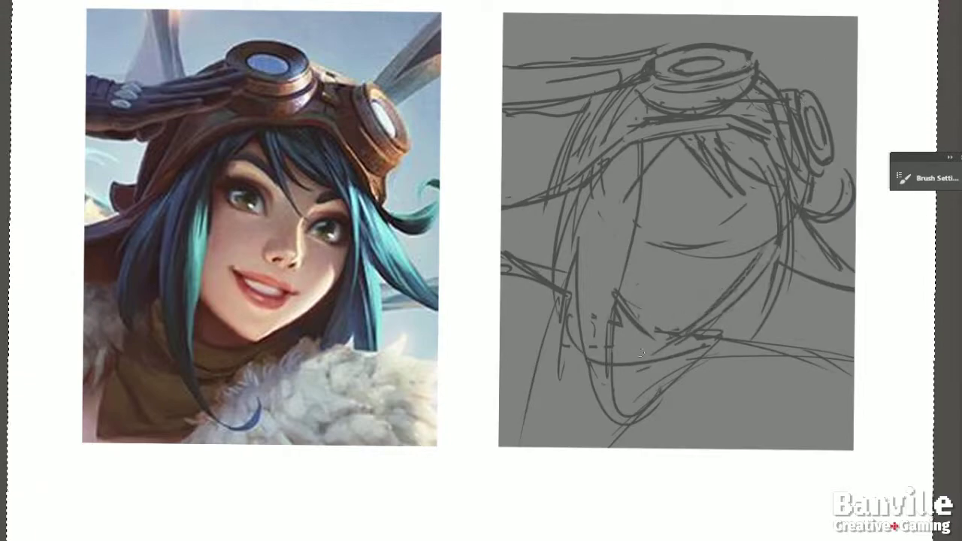
{"action": "left_click_drag", "start_coordinate": [617, 293], "coordinate": [724, 301]}
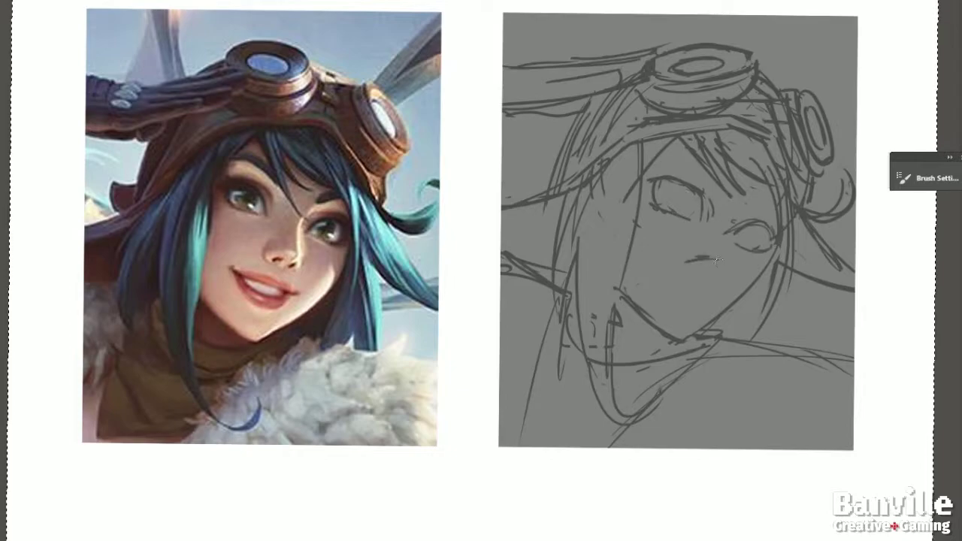
{"action": "left_click_drag", "start_coordinate": [683, 266], "coordinate": [718, 273]}
{"action": "left_click_drag", "start_coordinate": [691, 276], "coordinate": [716, 278]}
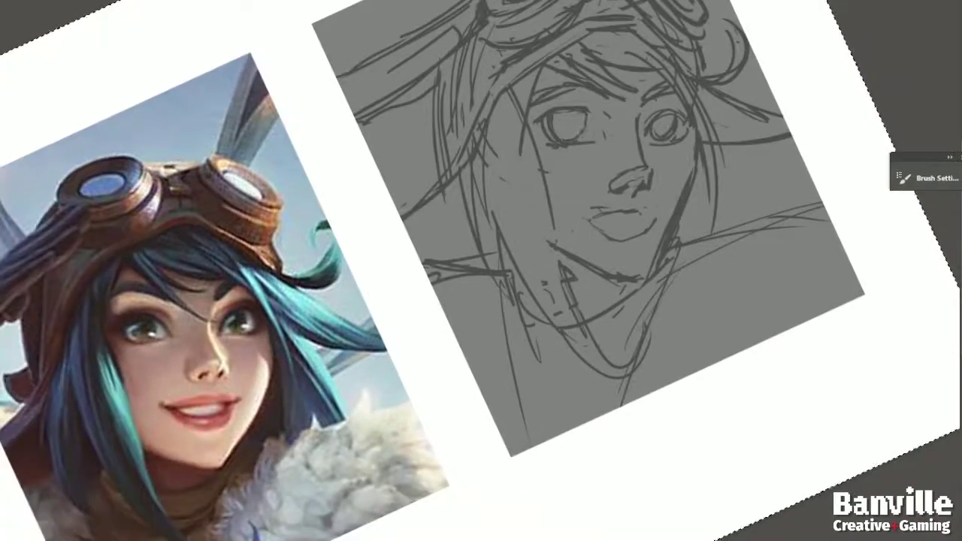
Redraw the line work around the eyes and nose
{"action": "left_click_drag", "start_coordinate": [549, 127], "coordinate": [586, 124]}
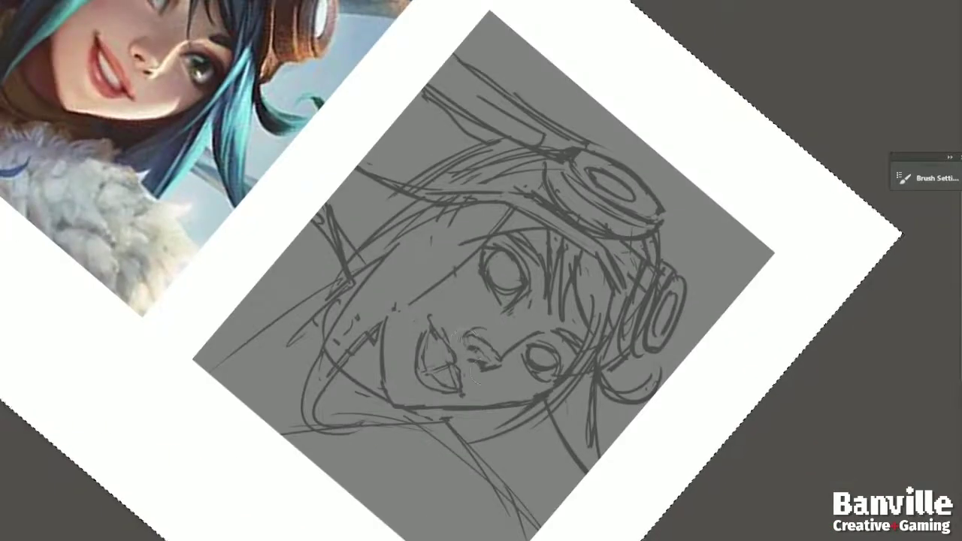
{"action": "left_click_drag", "start_coordinate": [473, 361], "coordinate": [493, 372]}
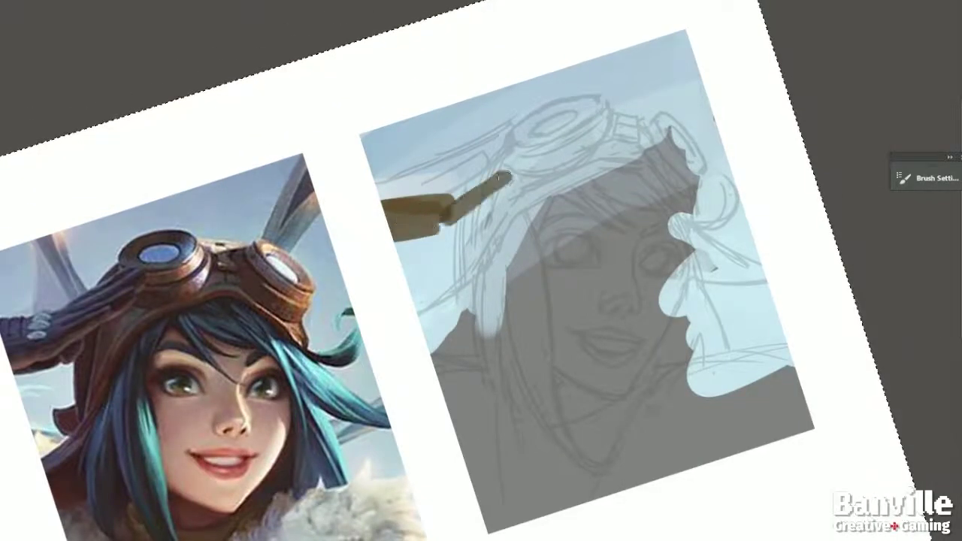
Block in dark brown along the hat strap and over the hat and head
{"action": "mouse_move", "coordinate": [469, 220]}
{"action": "left_mouse_down"}
{"action": "mouse_move", "coordinate": [444, 315]}
{"action": "mouse_move", "coordinate": [467, 353]}
{"action": "mouse_move", "coordinate": [572, 113]}
{"action": "mouse_move", "coordinate": [562, 108]}
{"action": "mouse_move", "coordinate": [635, 139]}
{"action": "left_mouse_up"}
{"action": "left_click_drag", "start_coordinate": [572, 128], "coordinate": [699, 150]}
{"action": "left_click_drag", "start_coordinate": [616, 173], "coordinate": [691, 210]}
{"action": "left_click_drag", "start_coordinate": [526, 196], "coordinate": [602, 489]}
Switch painting brush and paint the beige fur collar at the bottom
{"action": "right_click", "coordinate": [729, 197]}
{"action": "left_click_drag", "start_coordinate": [669, 418], "coordinate": [835, 372]}
{"action": "left_click_drag", "start_coordinate": [677, 466], "coordinate": [805, 406]}
{"action": "left_click_drag", "start_coordinate": [526, 436], "coordinate": [549, 519]}
{"action": "left_click_drag", "start_coordinate": [489, 458], "coordinate": [503, 530]}
Add scarf colour and the first blue hair strands at the right of the head
{"action": "mouse_move", "coordinate": [503, 436]}
{"action": "left_mouse_down"}
{"action": "mouse_move", "coordinate": [579, 526]}
{"action": "mouse_move", "coordinate": [632, 489]}
{"action": "left_mouse_up"}
{"action": "mouse_move", "coordinate": [485, 248]}
{"action": "left_mouse_down"}
{"action": "mouse_move", "coordinate": [549, 421]}
{"action": "mouse_move", "coordinate": [573, 184]}
{"action": "mouse_move", "coordinate": [698, 261]}
{"action": "left_mouse_up"}
{"action": "left_click_drag", "start_coordinate": [696, 225], "coordinate": [733, 188]}
{"action": "left_click_drag", "start_coordinate": [696, 243], "coordinate": [766, 276]}
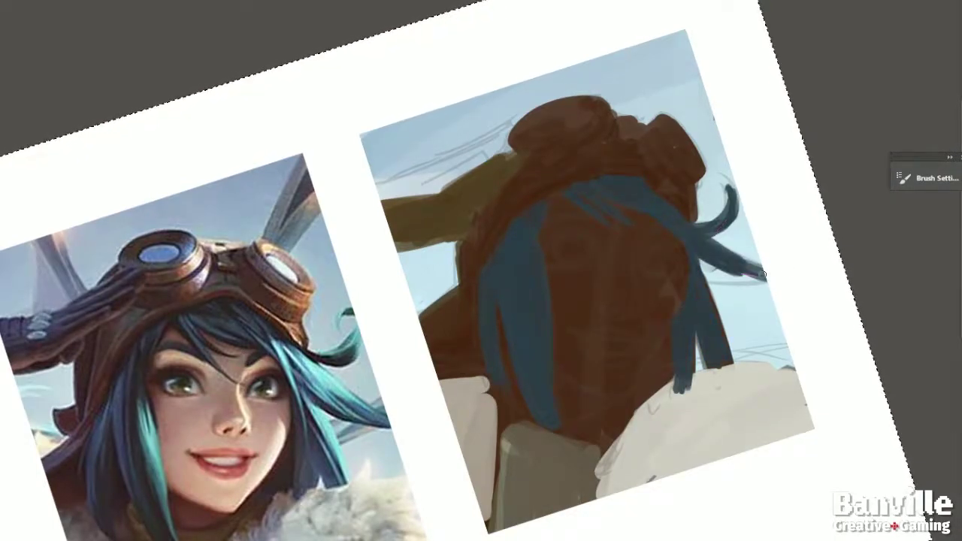
Paint a skin-tone face over the brown head and add blue bangs over the forehead
{"action": "mouse_move", "coordinate": [564, 361]}
{"action": "left_mouse_down"}
{"action": "mouse_move", "coordinate": [576, 206]}
{"action": "mouse_move", "coordinate": [602, 391]}
{"action": "left_mouse_up"}
{"action": "left_click_drag", "start_coordinate": [556, 255], "coordinate": [586, 414]}
{"action": "left_click_drag", "start_coordinate": [601, 225], "coordinate": [662, 249]}
{"action": "left_click_drag", "start_coordinate": [496, 391], "coordinate": [533, 428]}
{"action": "left_click_drag", "start_coordinate": [571, 203], "coordinate": [662, 218]}
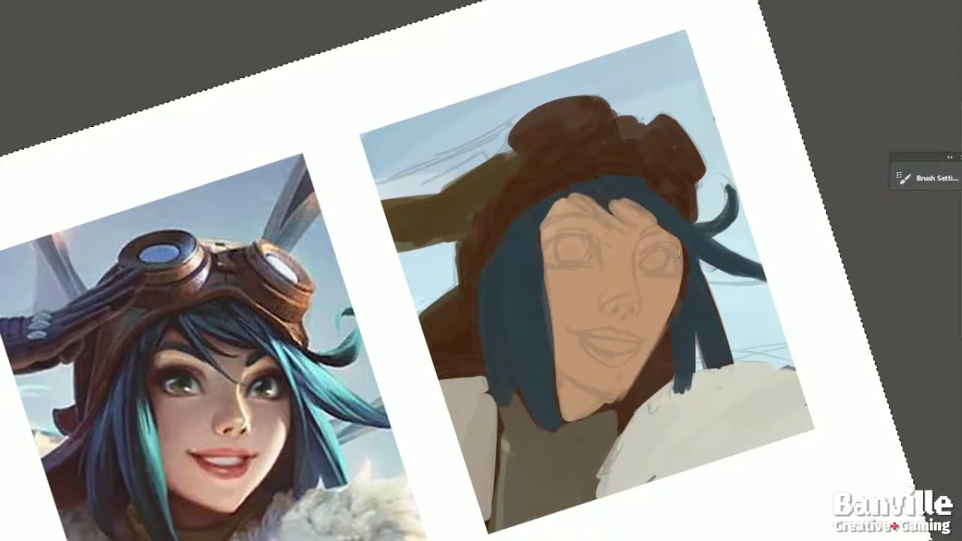
{"action": "left_click_drag", "start_coordinate": [602, 195], "coordinate": [691, 247]}
Repaint the hair strands dark navy and lighten the face skin tone
{"action": "left_click_drag", "start_coordinate": [497, 197], "coordinate": [500, 405]}
{"action": "left_click_drag", "start_coordinate": [662, 240], "coordinate": [680, 410]}
{"action": "left_click_drag", "start_coordinate": [534, 200], "coordinate": [639, 180]}
{"action": "left_click_drag", "start_coordinate": [640, 180], "coordinate": [744, 270]}
{"action": "left_click_drag", "start_coordinate": [676, 279], "coordinate": [699, 399]}
{"action": "left_click_drag", "start_coordinate": [534, 242], "coordinate": [527, 380]}
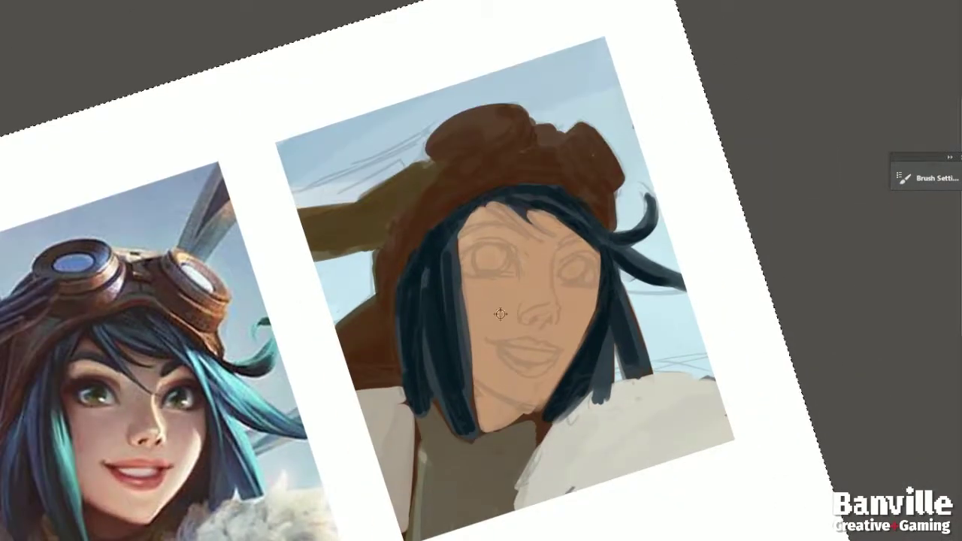
{"action": "left_click_drag", "start_coordinate": [511, 218], "coordinate": [519, 391]}
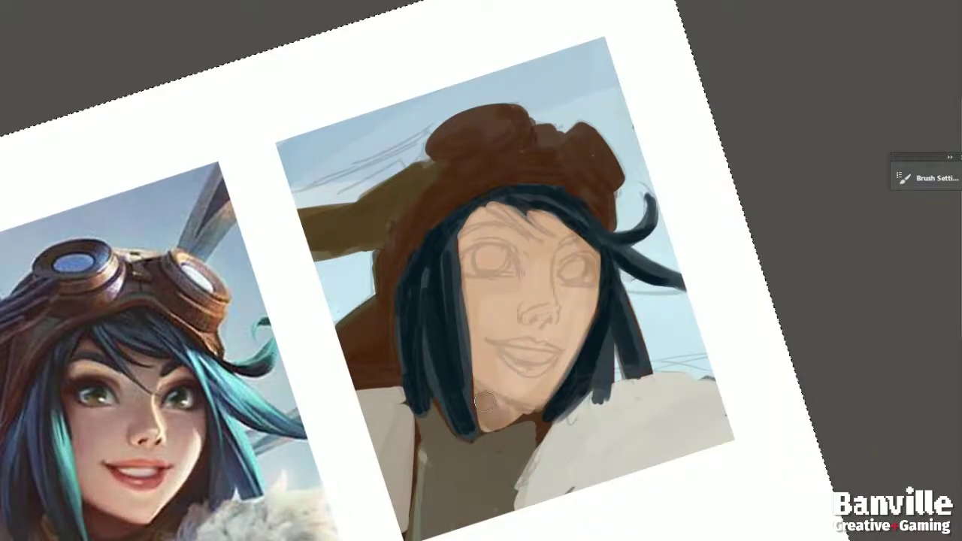
Paint the closed eyelid, grey iris, face highlights and a shadow under the chin
{"action": "right_click", "coordinate": [498, 252]}
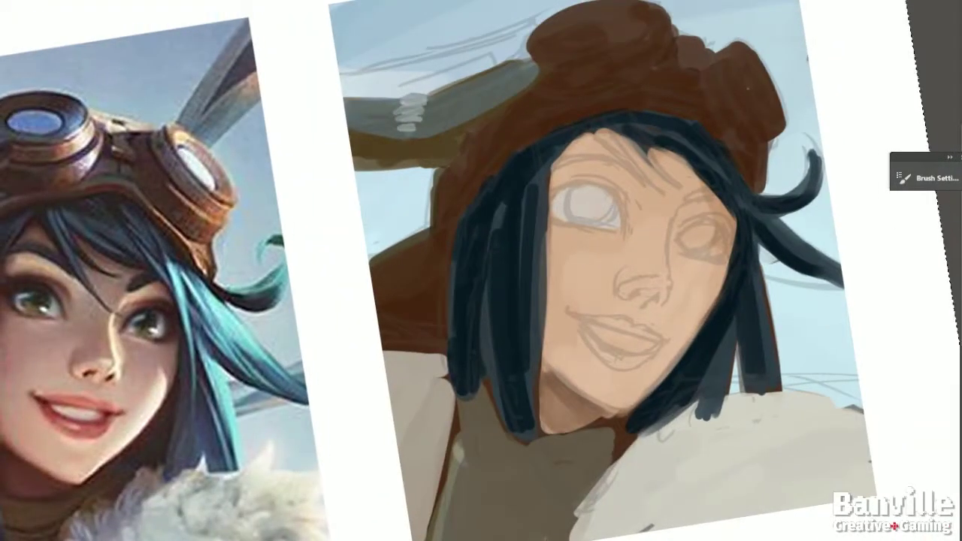
{"action": "left_click_drag", "start_coordinate": [730, 239], "coordinate": [675, 247]}
{"action": "left_click_drag", "start_coordinate": [570, 189], "coordinate": [579, 209]}
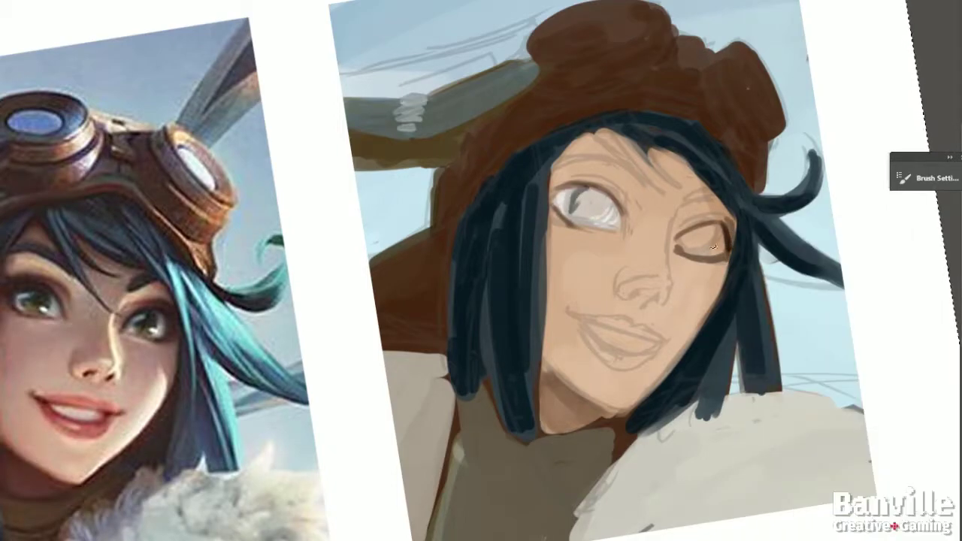
{"action": "left_click_drag", "start_coordinate": [564, 174], "coordinate": [636, 169]}
{"action": "left_click_drag", "start_coordinate": [703, 301], "coordinate": [655, 373]}
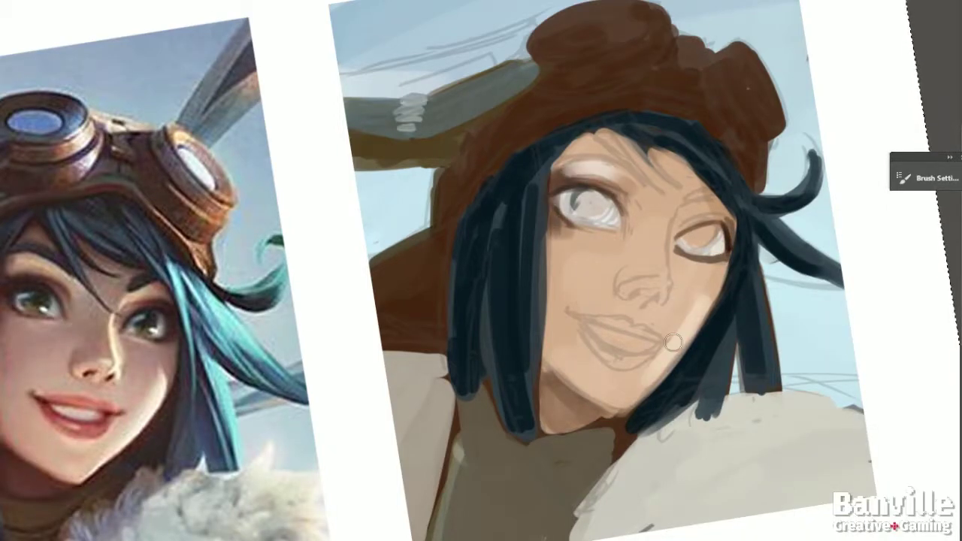
{"action": "left_click_drag", "start_coordinate": [548, 368], "coordinate": [638, 406]}
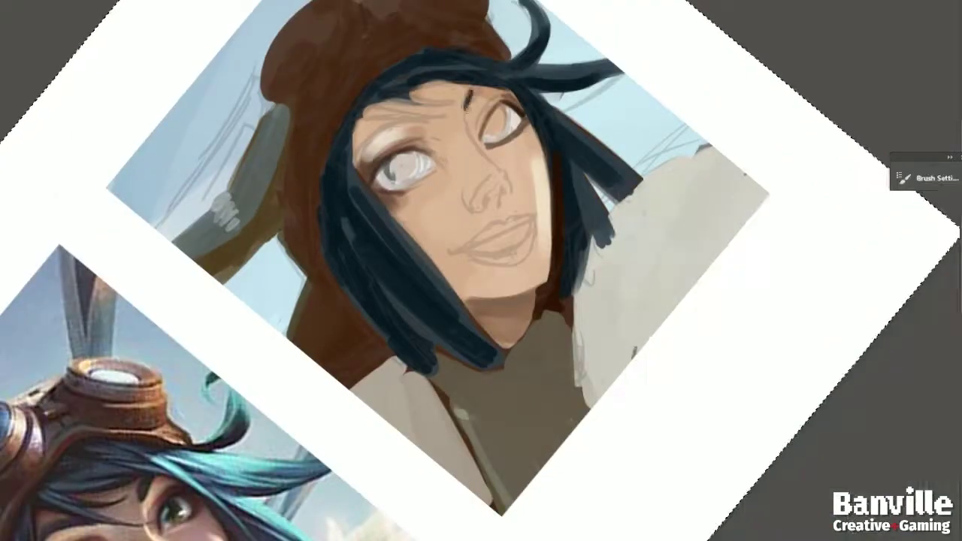
Paint dark eyebrows, then both goggles with light lenses and strap highlights
{"action": "left_click_drag", "start_coordinate": [476, 89], "coordinate": [467, 113]}
{"action": "mouse_move", "coordinate": [358, 159]}
{"action": "left_mouse_down"}
{"action": "mouse_move", "coordinate": [415, 124]}
{"action": "mouse_move", "coordinate": [423, 129]}
{"action": "left_mouse_up"}
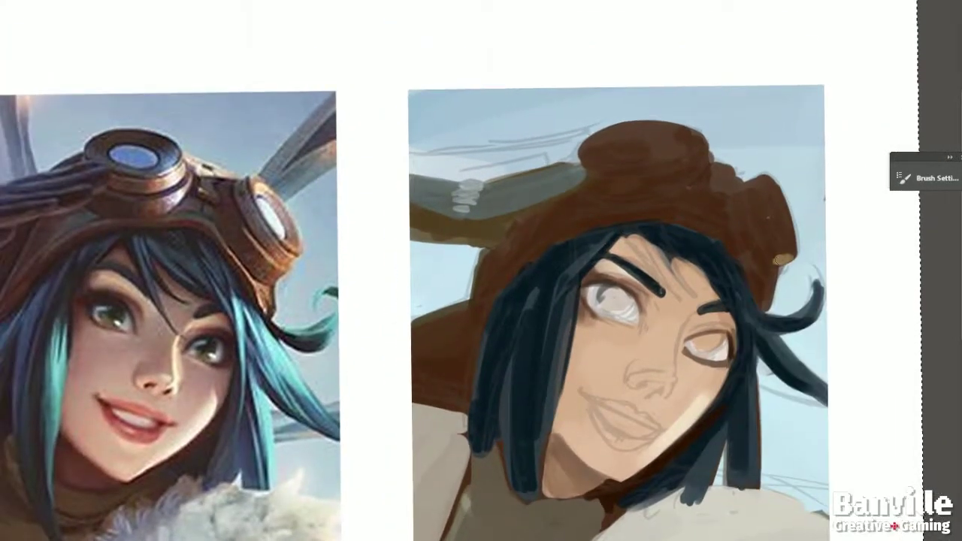
{"action": "mouse_move", "coordinate": [775, 196]}
{"action": "left_mouse_down"}
{"action": "mouse_move", "coordinate": [744, 293]}
{"action": "mouse_move", "coordinate": [788, 226]}
{"action": "left_mouse_up"}
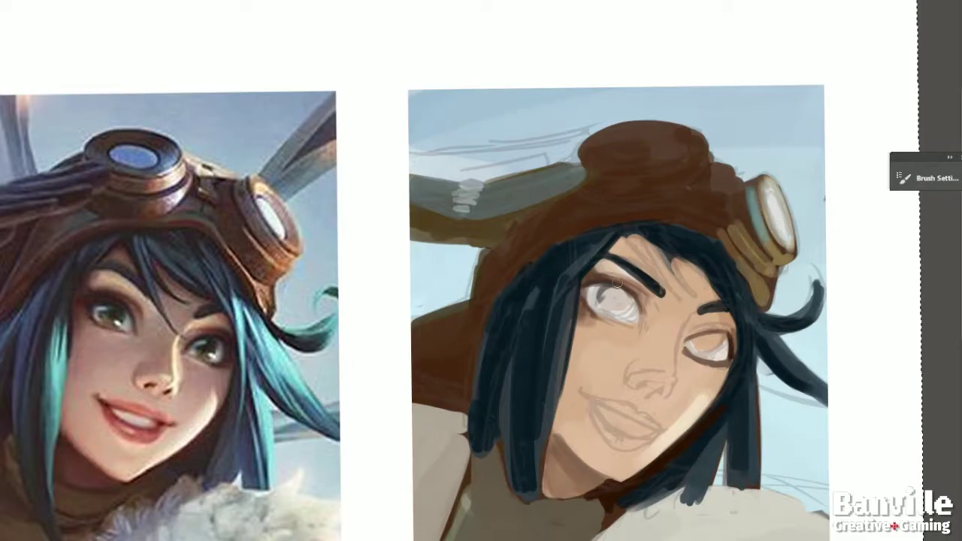
{"action": "mouse_move", "coordinate": [601, 177]}
{"action": "left_mouse_down"}
{"action": "mouse_move", "coordinate": [707, 154]}
{"action": "mouse_move", "coordinate": [740, 192]}
{"action": "left_mouse_up"}
{"action": "left_click_drag", "start_coordinate": [654, 197], "coordinate": [696, 174]}
{"action": "left_click_drag", "start_coordinate": [610, 146], "coordinate": [670, 139]}
Add a gold lens rim, lens highlight and tan and gold highlights on the goggle strap
{"action": "left_click_drag", "start_coordinate": [782, 199], "coordinate": [779, 186]}
{"action": "left_click_drag", "start_coordinate": [618, 144], "coordinate": [665, 141]}
{"action": "left_click_drag", "start_coordinate": [590, 161], "coordinate": [699, 150]}
{"action": "left_click_drag", "start_coordinate": [609, 194], "coordinate": [707, 170]}
{"action": "left_click_drag", "start_coordinate": [681, 194], "coordinate": [722, 218]}
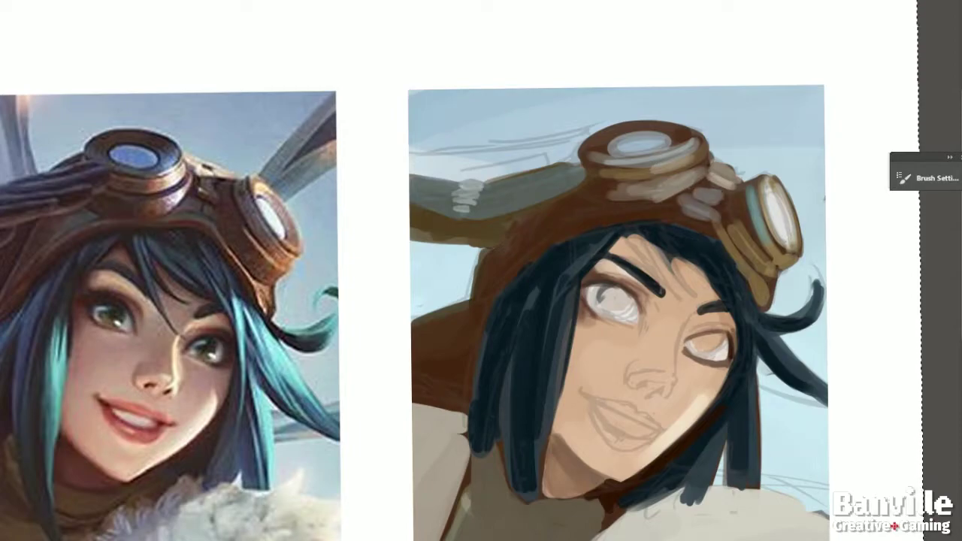
{"action": "left_click_drag", "start_coordinate": [739, 257], "coordinate": [760, 225]}
{"action": "left_click_drag", "start_coordinate": [781, 180], "coordinate": [764, 214]}
{"action": "left_click_drag", "start_coordinate": [639, 165], "coordinate": [703, 143]}
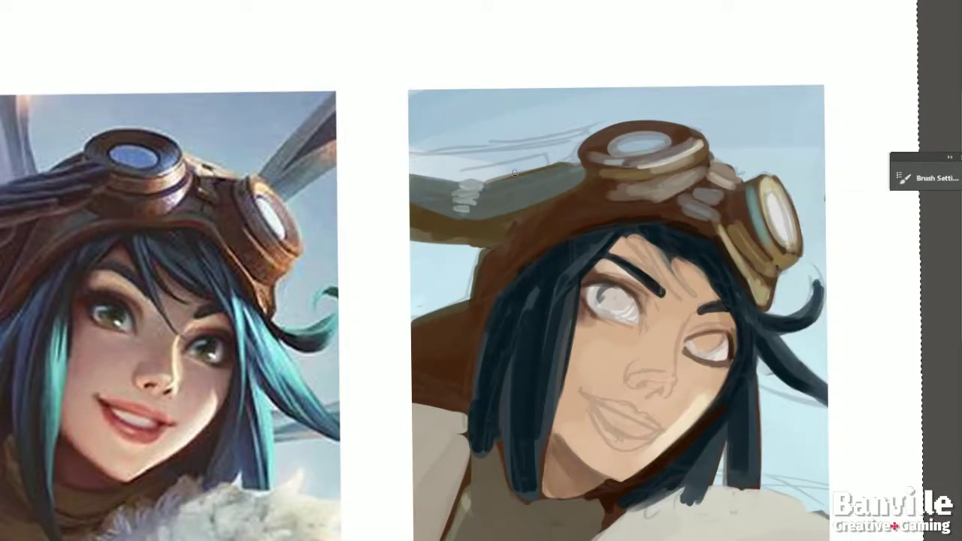
{"action": "left_click_drag", "start_coordinate": [515, 172], "coordinate": [451, 226]}
{"action": "scroll", "coordinate": [451, 226], "scroll_direction": "down", "scroll_amount": 5}
Paint the lips orange-red with white teeth and rework the eyelid
{"action": "left_click_drag", "start_coordinate": [421, 87], "coordinate": [387, 147]}
{"action": "left_click_drag", "start_coordinate": [545, 74], "coordinate": [531, 132]}
{"action": "mouse_move", "coordinate": [553, 80]}
{"action": "left_mouse_down"}
{"action": "mouse_move", "coordinate": [529, 147]}
{"action": "mouse_move", "coordinate": [557, 137]}
{"action": "mouse_move", "coordinate": [535, 147]}
{"action": "left_mouse_up"}
{"action": "right_click", "coordinate": [644, 125]}
{"action": "key", "text": "Escape"}
{"action": "left_click_drag", "start_coordinate": [556, 81], "coordinate": [534, 142]}
{"action": "left_click_drag", "start_coordinate": [526, 226], "coordinate": [376, 113]}
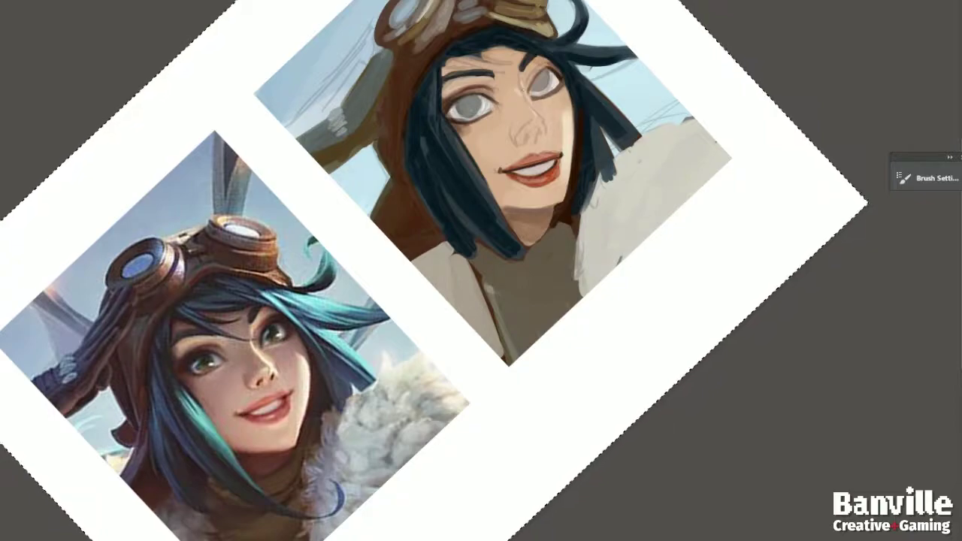
Paint a dark stroke defining the nose and a grey smile line around the mouth
{"action": "left_click_drag", "start_coordinate": [648, 245], "coordinate": [581, 134]}
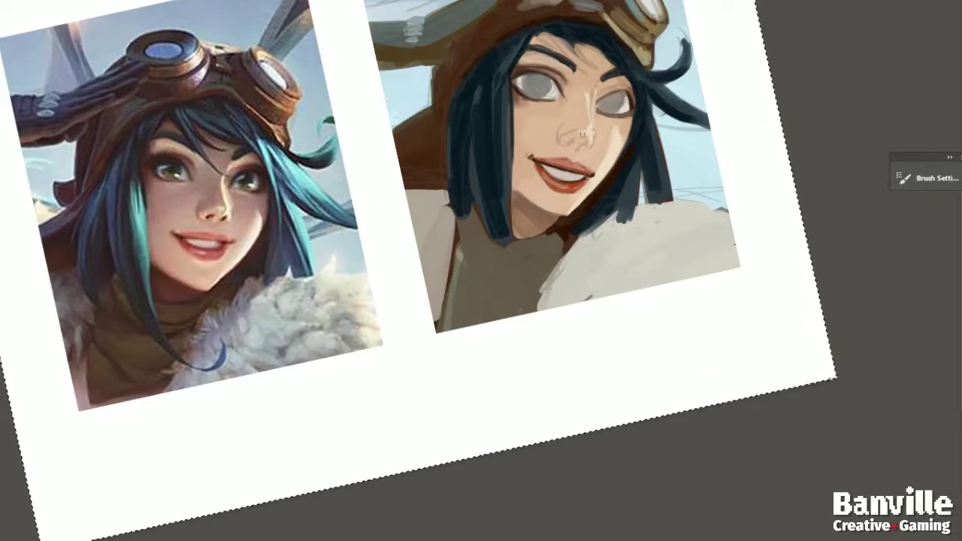
{"action": "scroll", "coordinate": [623, 203], "scroll_direction": "up", "scroll_amount": 1}
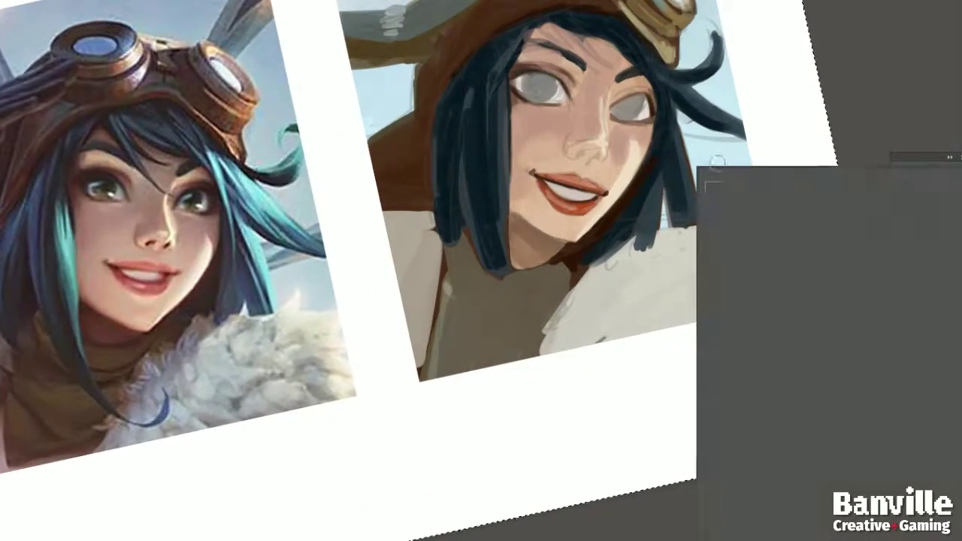
{"action": "left_click_drag", "start_coordinate": [573, 134], "coordinate": [565, 150]}
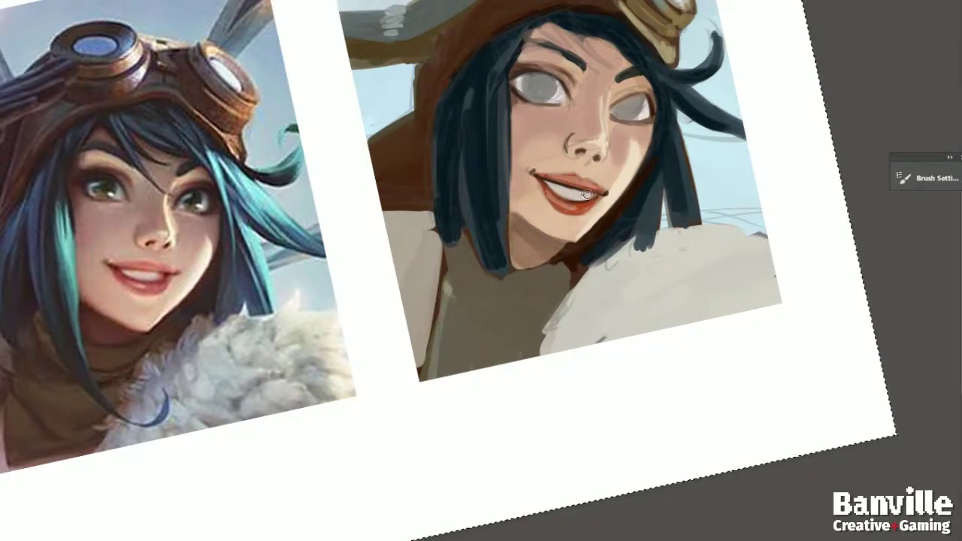
{"action": "left_click_drag", "start_coordinate": [594, 205], "coordinate": [677, 312]}
{"action": "scroll", "coordinate": [526, 301], "scroll_direction": "down", "scroll_amount": 1}
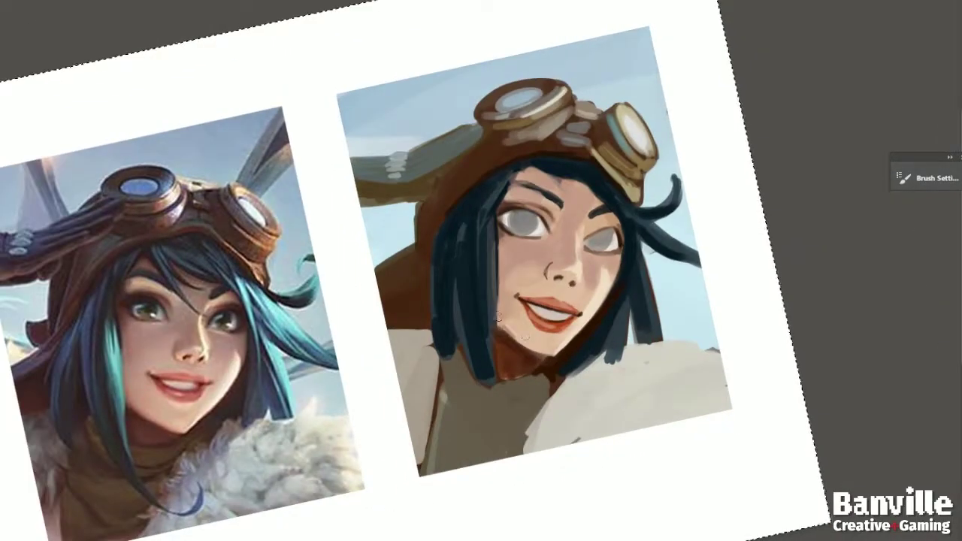
{"action": "left_click_drag", "start_coordinate": [511, 284], "coordinate": [560, 333]}
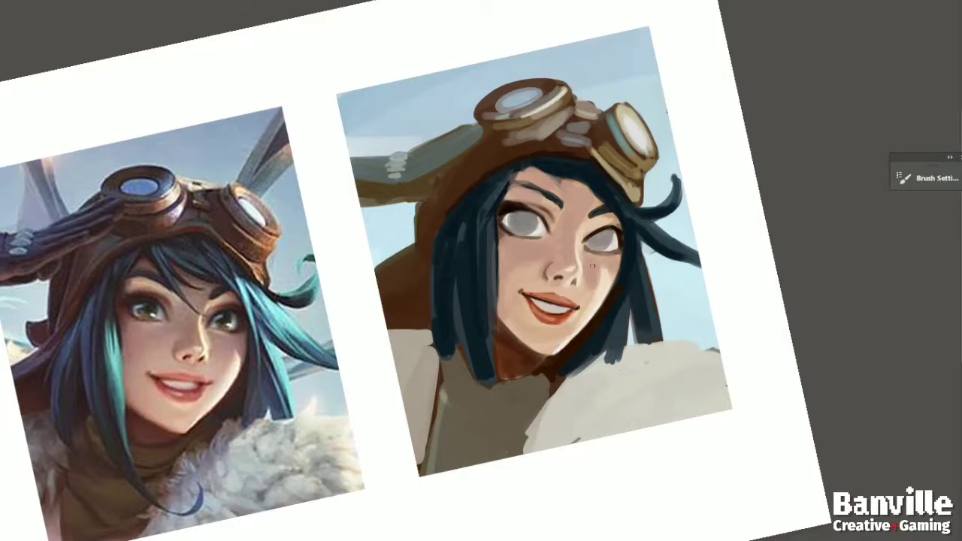
Paint a dark hair strand across the forehead and rotate the view to a comfortable angle
{"action": "right_click", "coordinate": [612, 358]}
{"action": "left_click_drag", "start_coordinate": [538, 170], "coordinate": [583, 225]}
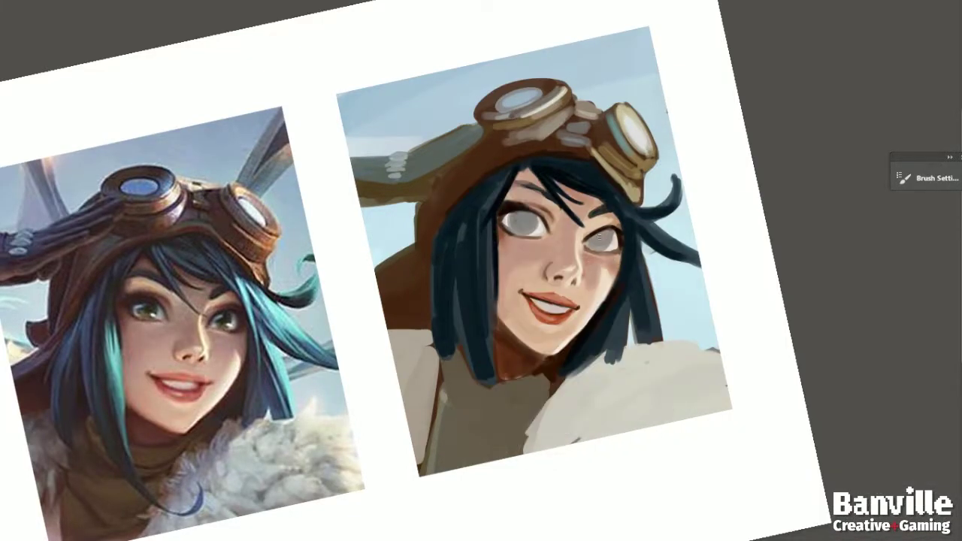
{"action": "left_click_drag", "start_coordinate": [631, 256], "coordinate": [564, 417]}
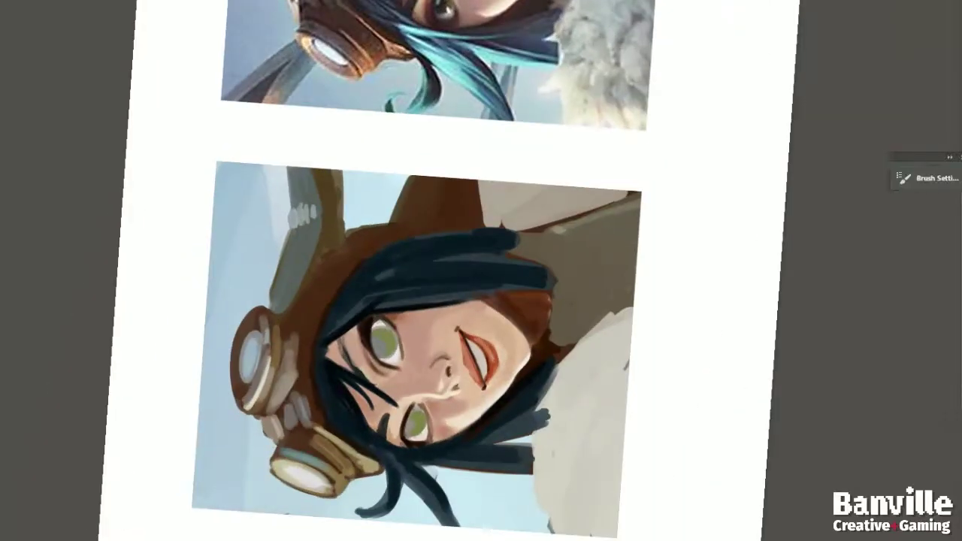
{"action": "right_click", "coordinate": [564, 421]}
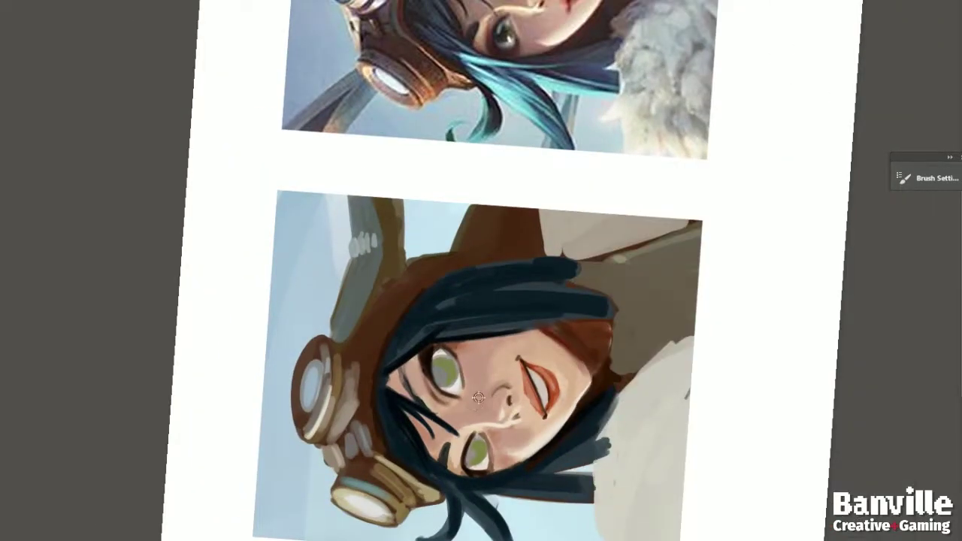
{"action": "right_click", "coordinate": [435, 353]}
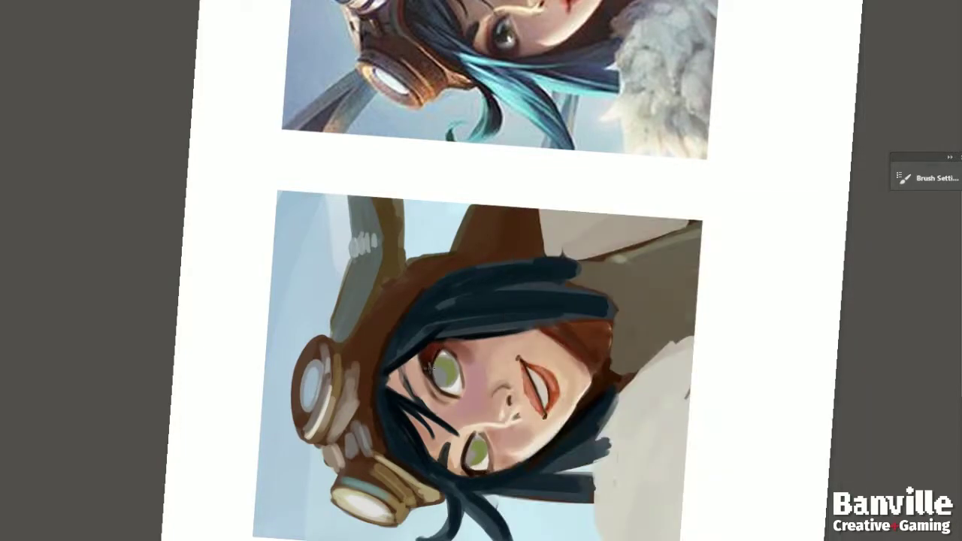
{"action": "left_click_drag", "start_coordinate": [519, 464], "coordinate": [630, 464]}
{"action": "right_click", "coordinate": [626, 195]}
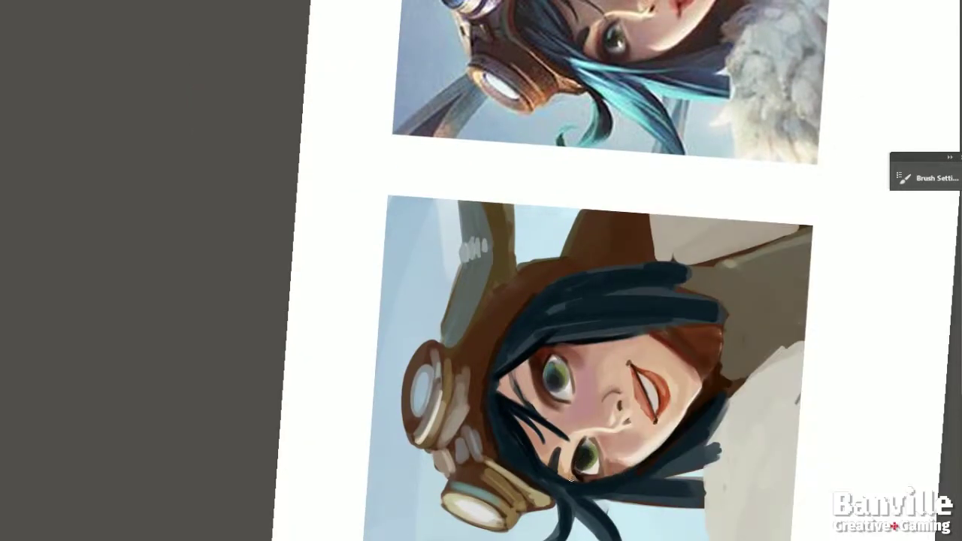
{"action": "left_click_drag", "start_coordinate": [571, 478], "coordinate": [568, 360]}
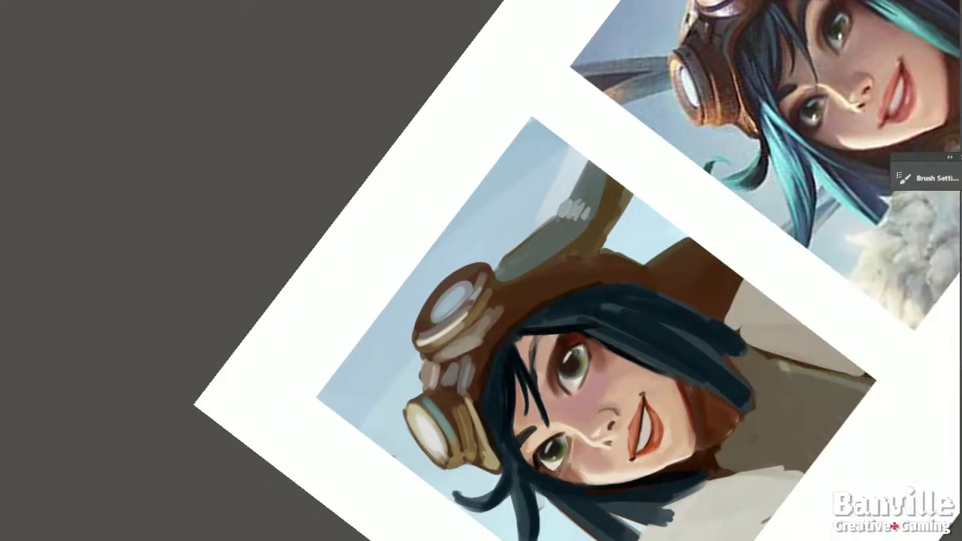
{"action": "left_click_drag", "start_coordinate": [554, 461], "coordinate": [383, 451]}
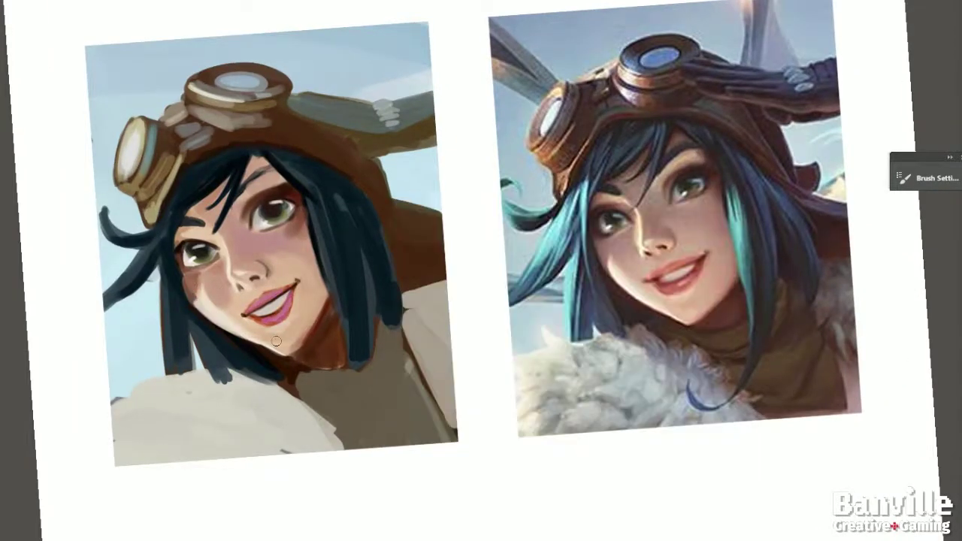
Shade the scarf around the neck dark brown
{"action": "left_click_drag", "start_coordinate": [295, 353], "coordinate": [346, 361]}
{"action": "left_click_drag", "start_coordinate": [289, 379], "coordinate": [398, 369]}
{"action": "left_click_drag", "start_coordinate": [391, 335], "coordinate": [384, 425]}
{"action": "left_click_drag", "start_coordinate": [339, 434], "coordinate": [436, 428]}
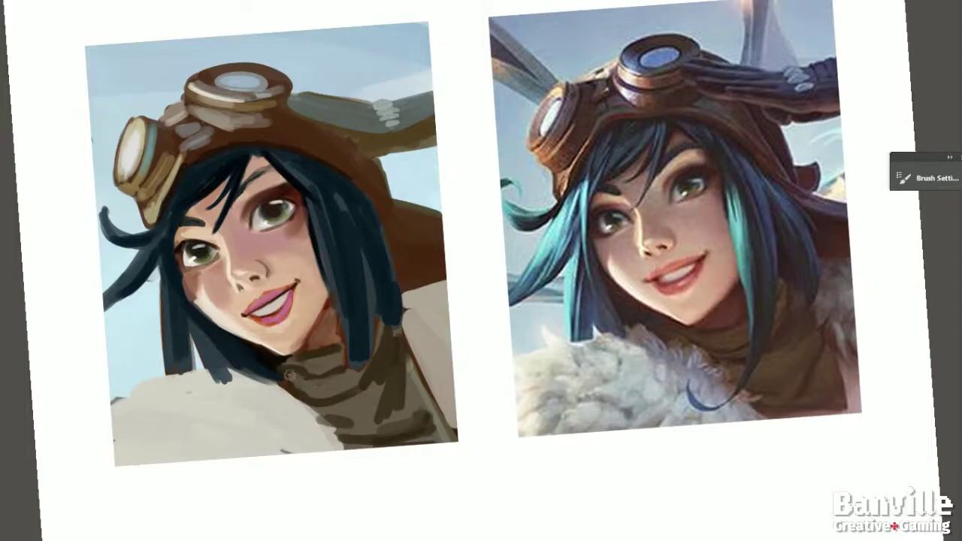
{"action": "left_click_drag", "start_coordinate": [289, 385], "coordinate": [359, 376]}
Add light blue highlights to the hair
{"action": "left_click_drag", "start_coordinate": [321, 212], "coordinate": [340, 304]}
{"action": "left_click_drag", "start_coordinate": [164, 239], "coordinate": [109, 297]}
{"action": "left_click_drag", "start_coordinate": [170, 278], "coordinate": [162, 367]}
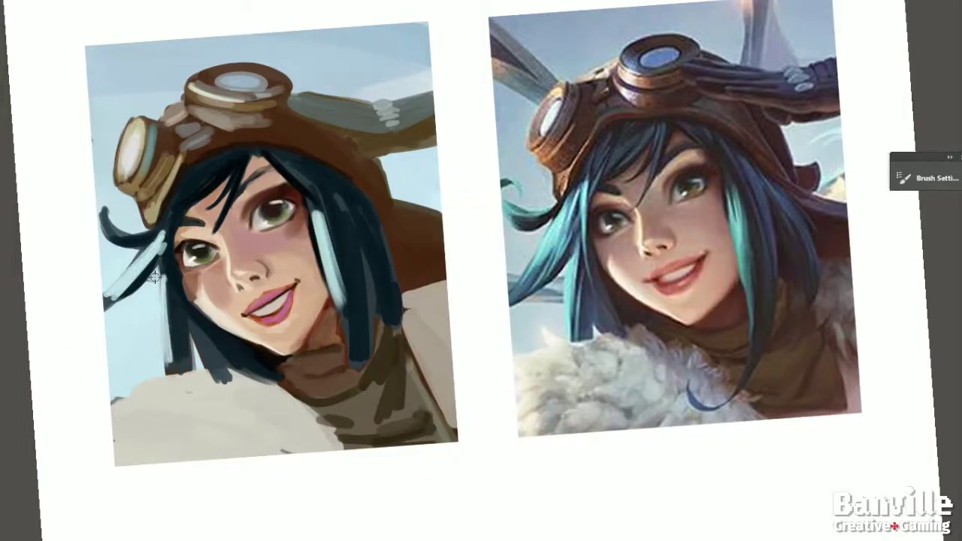
{"action": "left_click_drag", "start_coordinate": [165, 256], "coordinate": [105, 316]}
Recolour the dark hair blue and paint a long blue strand down past the collar
{"action": "left_click_drag", "start_coordinate": [339, 188], "coordinate": [346, 353]}
{"action": "left_click_drag", "start_coordinate": [316, 169], "coordinate": [361, 301]}
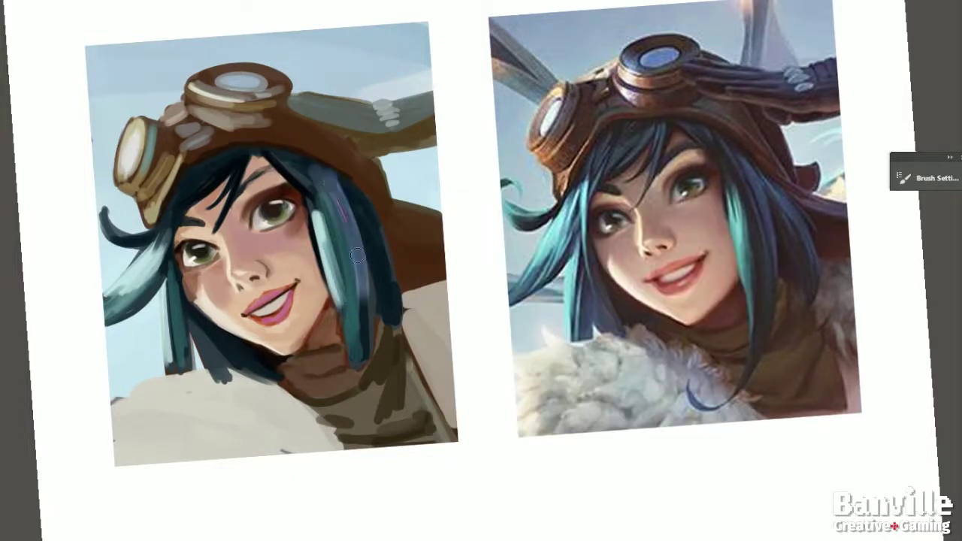
{"action": "left_click_drag", "start_coordinate": [361, 192], "coordinate": [391, 323]}
{"action": "left_click_drag", "start_coordinate": [173, 289], "coordinate": [218, 361]}
{"action": "left_click_drag", "start_coordinate": [112, 263], "coordinate": [256, 368]}
{"action": "left_click_drag", "start_coordinate": [173, 218], "coordinate": [310, 160]}
{"action": "left_click_drag", "start_coordinate": [310, 201], "coordinate": [345, 372]}
{"action": "left_click_drag", "start_coordinate": [312, 449], "coordinate": [344, 329]}
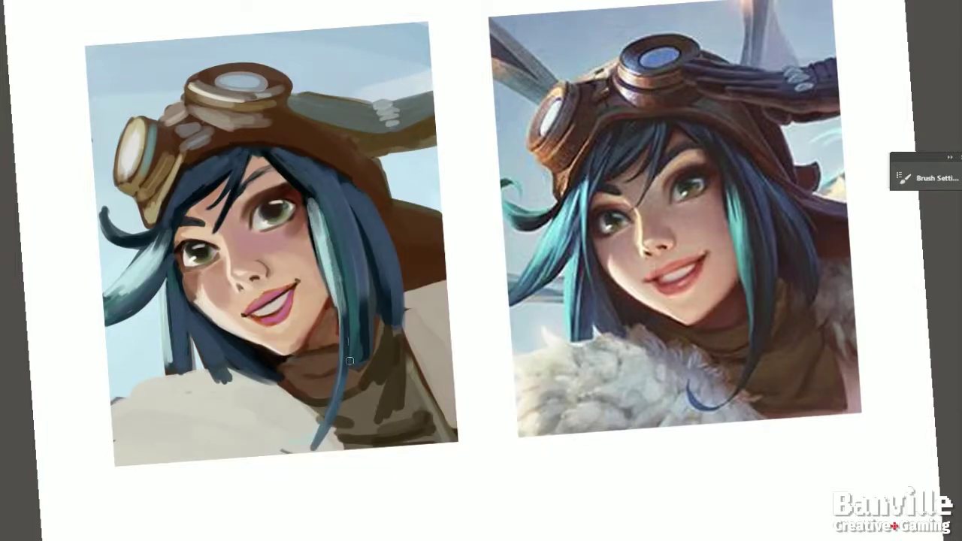
Sample a colour near the mouth, then turn the canvas sideways and zoom in
{"action": "left_click", "coordinate": [253, 294], "text": "alt"}
{"action": "middle_click", "coordinate": [298, 359]}
{"action": "left_click", "coordinate": [290, 369]}
{"action": "left_click_drag", "start_coordinate": [253, 263], "coordinate": [449, 460]}
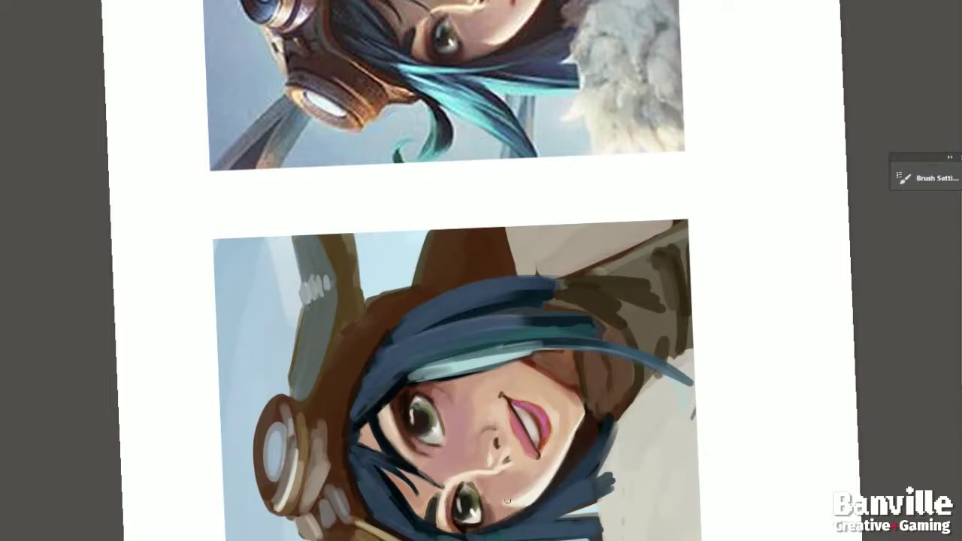
Turn the view upright, zoom in and check the brush presets at 30 px size
{"action": "left_click_drag", "start_coordinate": [545, 468], "coordinate": [443, 381]}
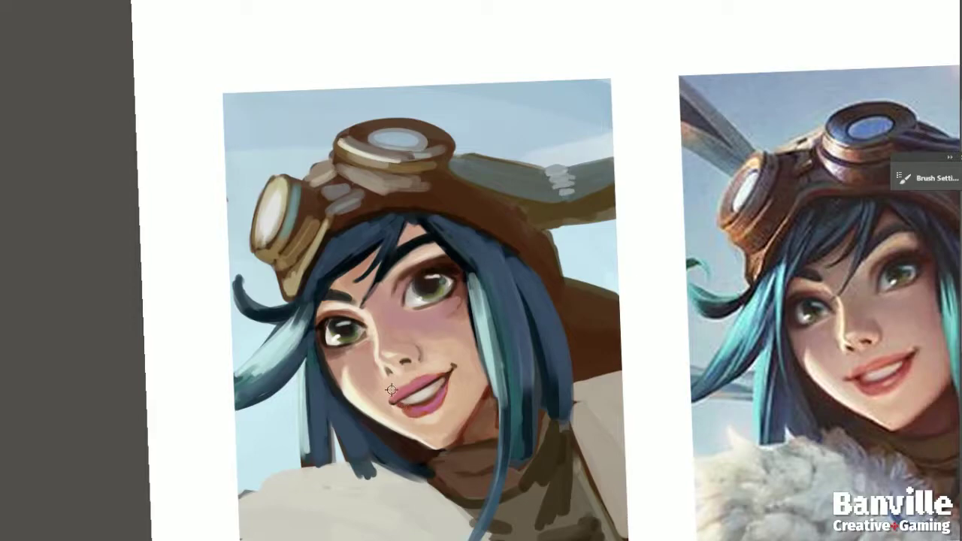
{"action": "right_click", "coordinate": [496, 199]}
{"action": "key", "text": "Escape"}
{"action": "scroll", "coordinate": [388, 351], "scroll_direction": "left", "scroll_amount": 2}
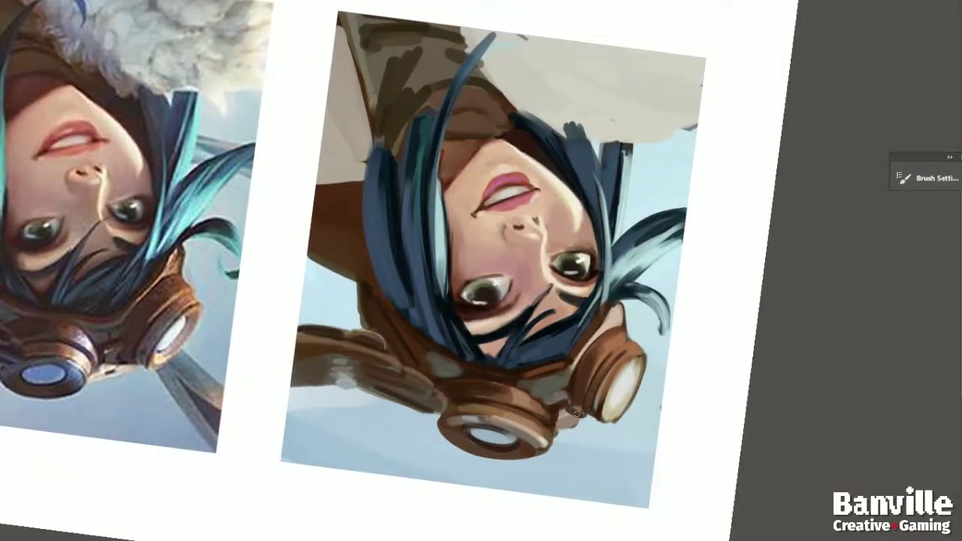
Darken the left goggle rim with a brown stroke, then return the view upright
{"action": "left_click_drag", "start_coordinate": [577, 413], "coordinate": [675, 422]}
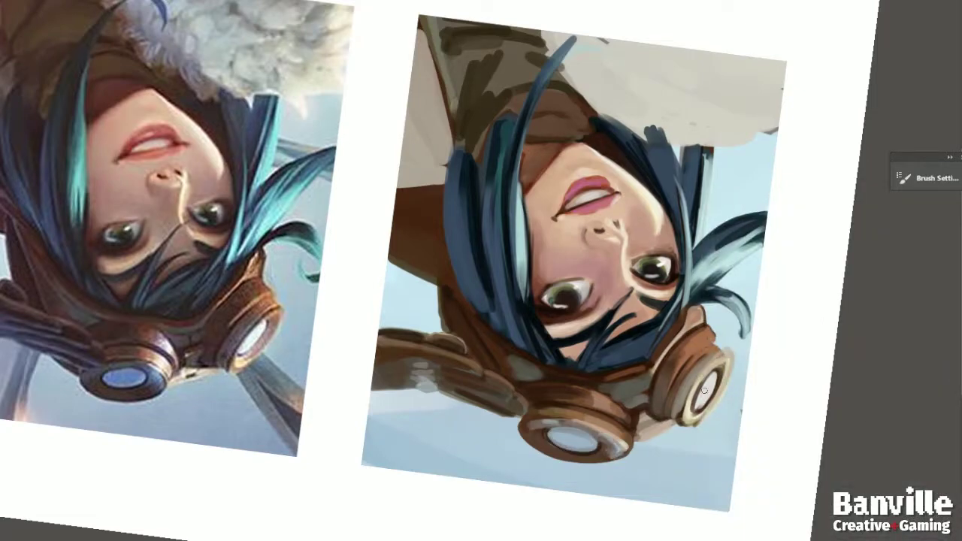
{"action": "left_click_drag", "start_coordinate": [676, 354], "coordinate": [697, 379]}
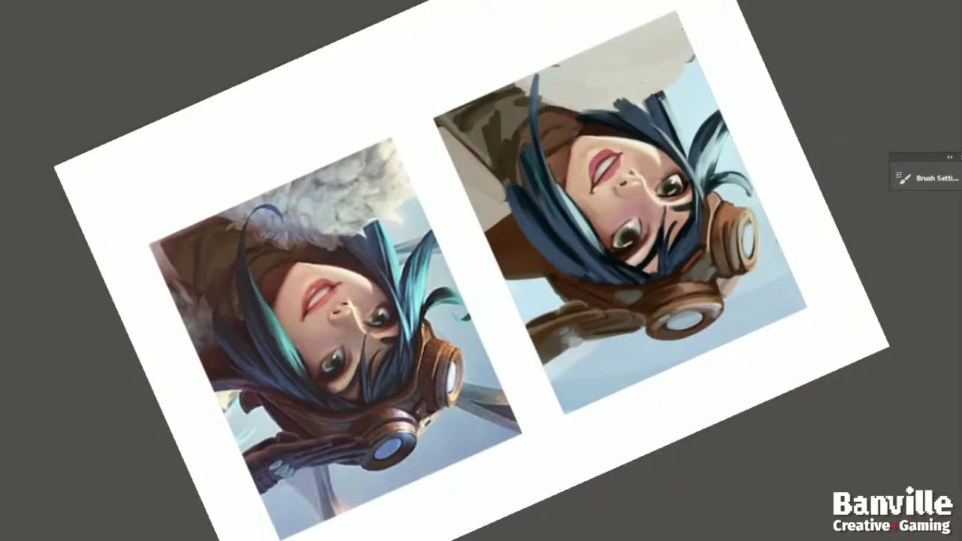
{"action": "left_click_drag", "start_coordinate": [597, 446], "coordinate": [586, 398]}
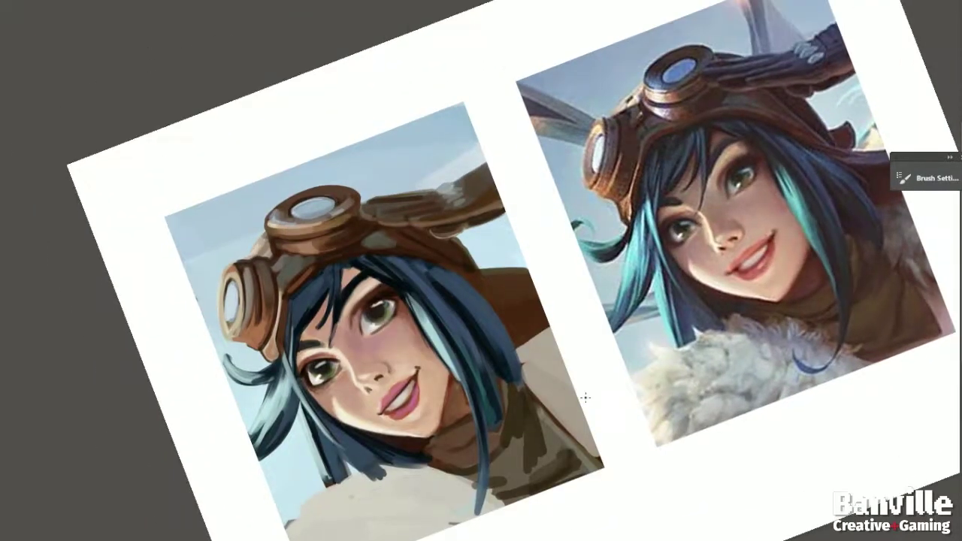
Paint whitish fur over the collar and along the right shoulder, lightening the brown strokes
{"action": "right_click", "coordinate": [586, 398]}
{"action": "key", "text": "Escape"}
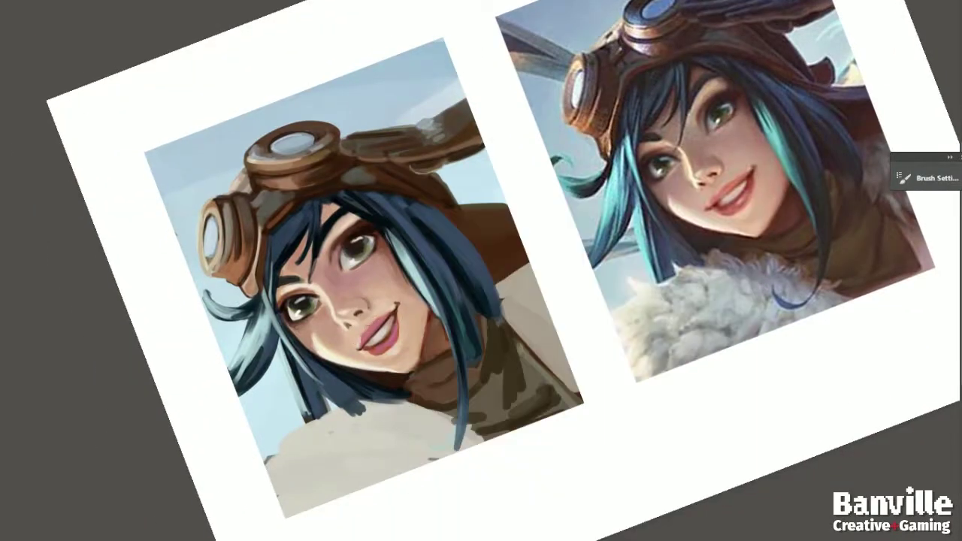
{"action": "mouse_move", "coordinate": [271, 458]}
{"action": "left_mouse_down"}
{"action": "mouse_move", "coordinate": [301, 489]}
{"action": "mouse_move", "coordinate": [406, 422]}
{"action": "mouse_move", "coordinate": [285, 516]}
{"action": "left_mouse_up"}
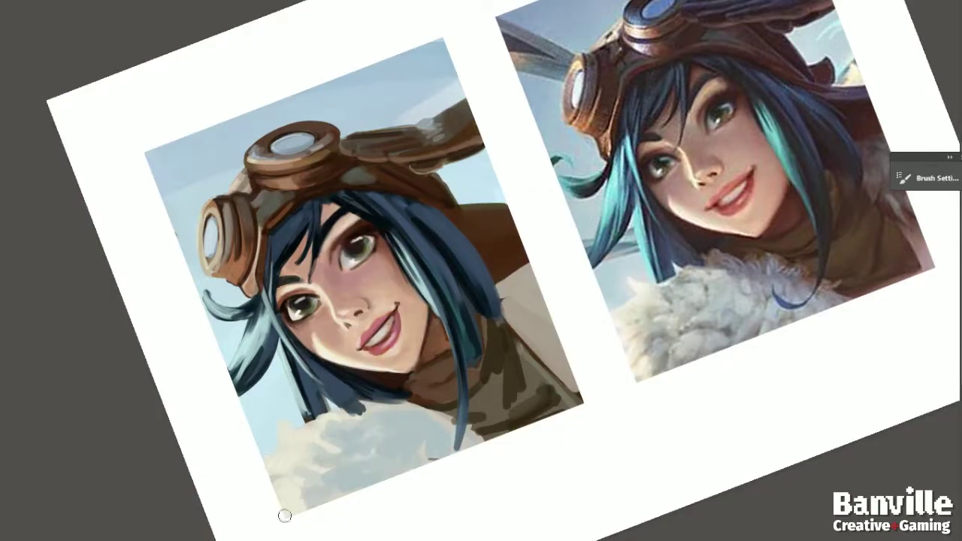
{"action": "mouse_move", "coordinate": [494, 269]}
{"action": "left_mouse_down"}
{"action": "mouse_move", "coordinate": [395, 469]}
{"action": "mouse_move", "coordinate": [545, 339]}
{"action": "left_mouse_up"}
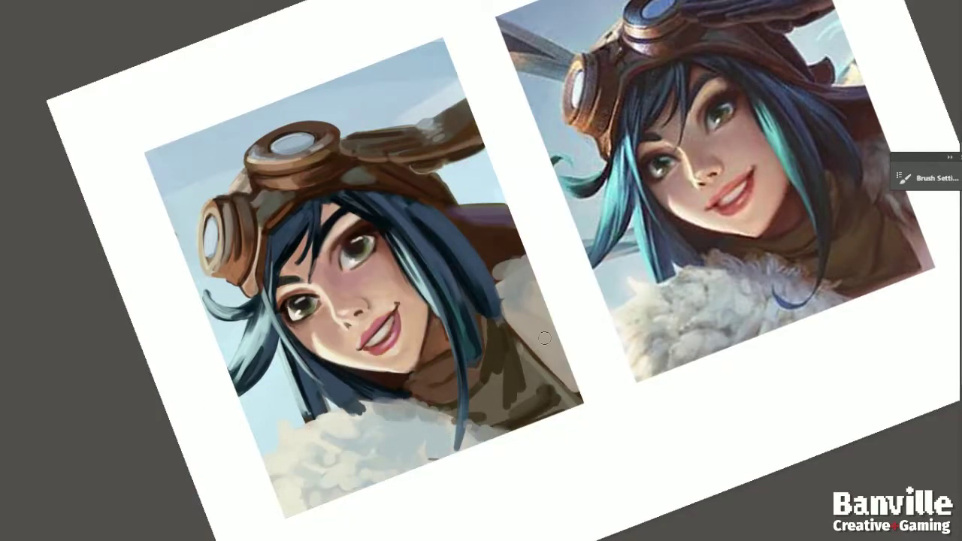
{"action": "left_click_drag", "start_coordinate": [551, 408], "coordinate": [527, 396]}
Darken the hair right of the face and add lighter blue strands on the left
{"action": "mouse_move", "coordinate": [473, 298]}
{"action": "left_mouse_down"}
{"action": "mouse_move", "coordinate": [391, 218]}
{"action": "mouse_move", "coordinate": [504, 241]}
{"action": "left_mouse_up"}
{"action": "left_click_drag", "start_coordinate": [435, 308], "coordinate": [452, 444]}
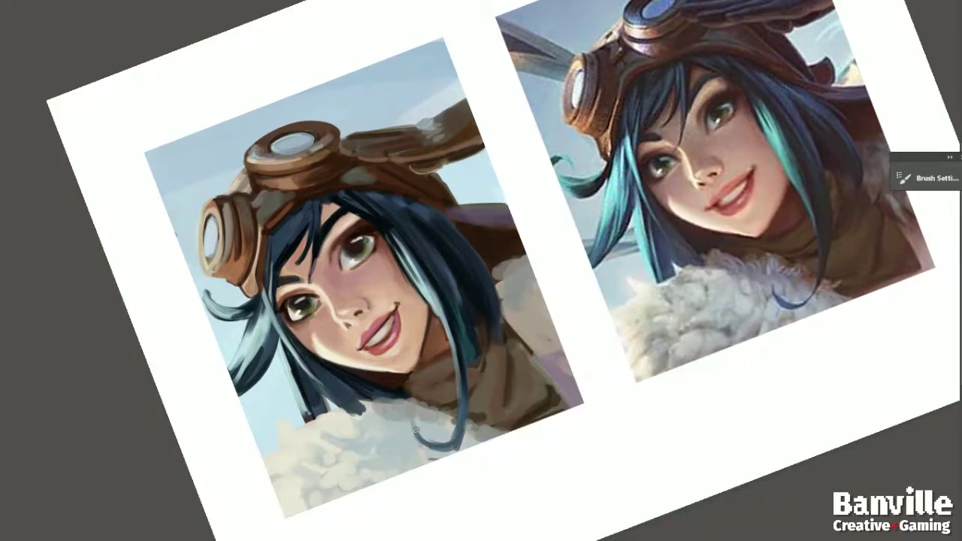
{"action": "left_click_drag", "start_coordinate": [331, 353], "coordinate": [256, 391]}
{"action": "left_click_drag", "start_coordinate": [225, 300], "coordinate": [341, 259]}
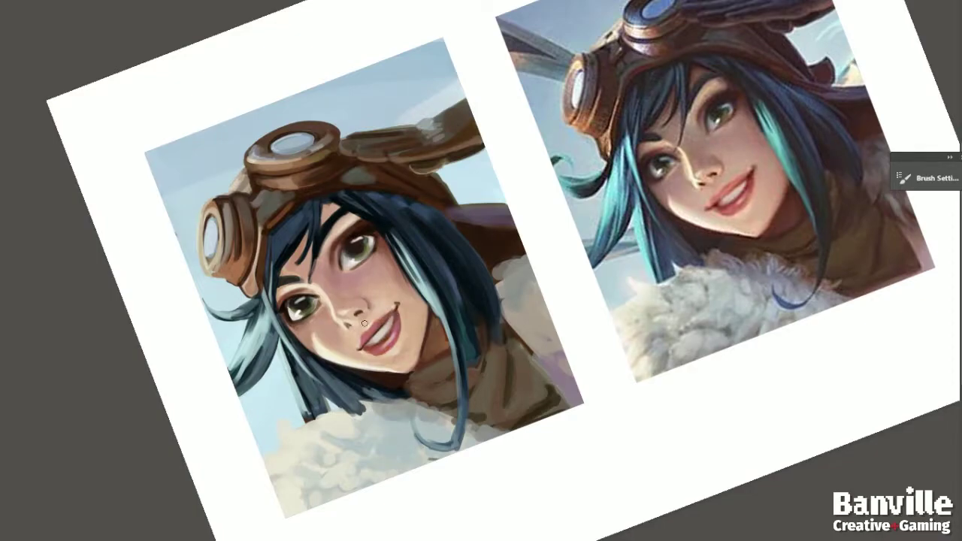
Highlight the goggle strap with lighter strokes, rotating the view about 70° counter-clockwise
{"action": "right_click", "coordinate": [386, 314]}
{"action": "key", "text": "Escape"}
{"action": "left_click_drag", "start_coordinate": [365, 147], "coordinate": [414, 128]}
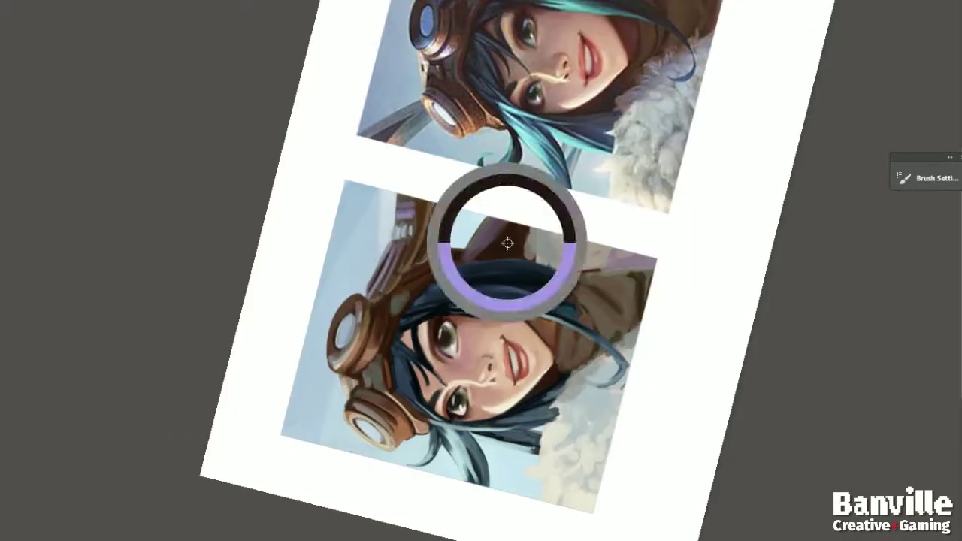
{"action": "key", "text": "r"}
{"action": "mouse_move", "coordinate": [406, 139]}
{"action": "left_mouse_down"}
{"action": "mouse_move", "coordinate": [362, 286]}
{"action": "mouse_move", "coordinate": [375, 260]}
{"action": "left_mouse_up"}
{"action": "left_click_drag", "start_coordinate": [431, 202], "coordinate": [413, 263]}
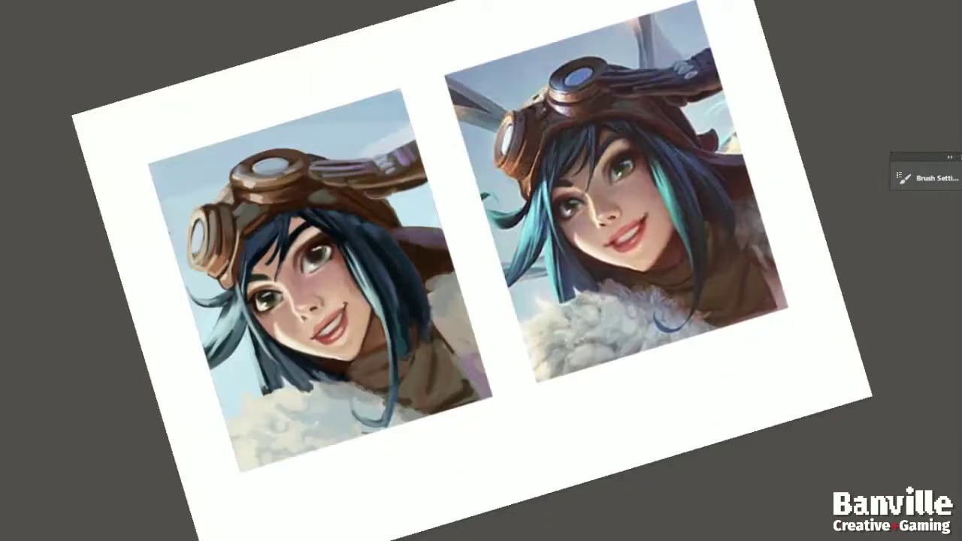